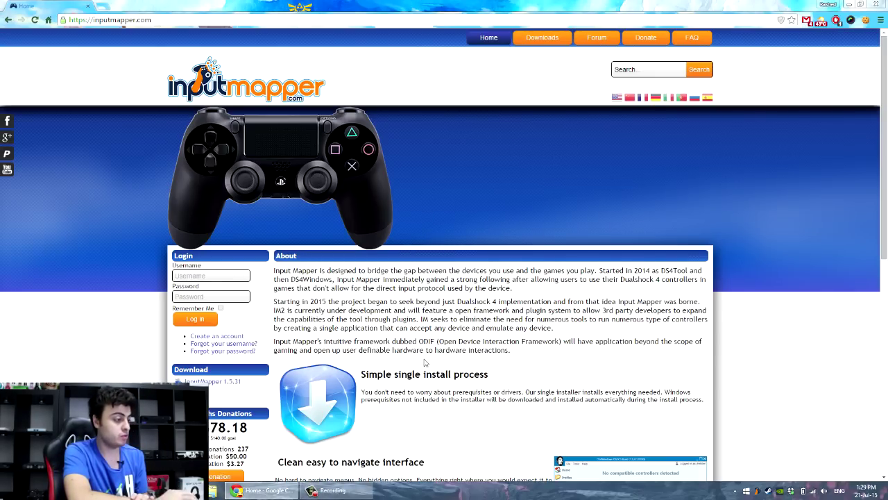
# Scroll the inputmapper.com home page to review the About section and the 1.5.31 download link
pyautogui.scroll(-3, 425, 362)
pyautogui.scroll(3, 426, 362)
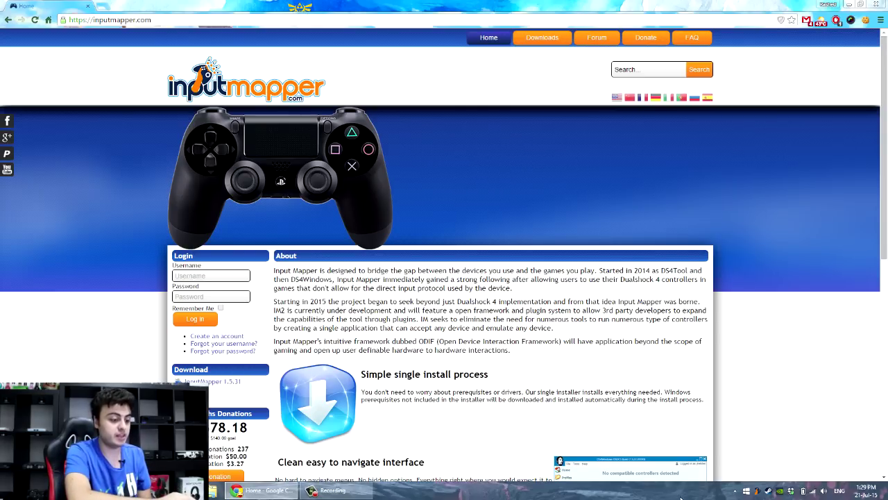
# Launch InputMapper from the tray and center its window over the browser
pyautogui.doubleClick(756, 493)
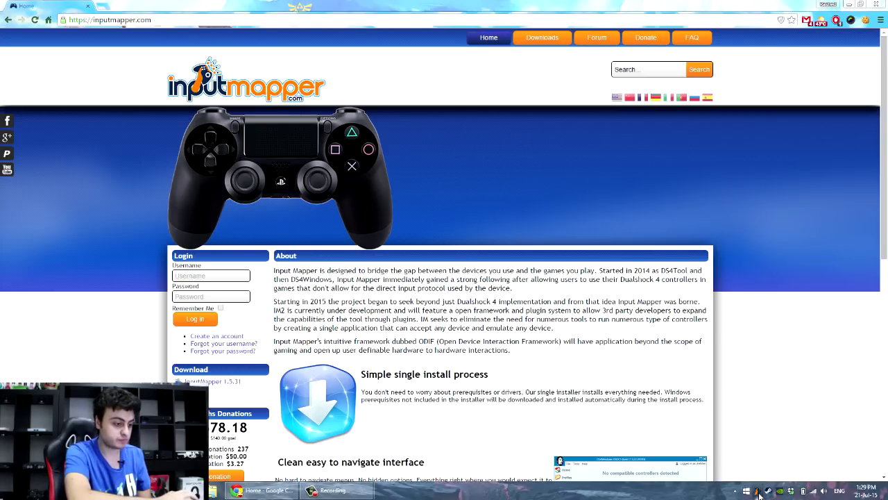
pyautogui.click(444, 491)
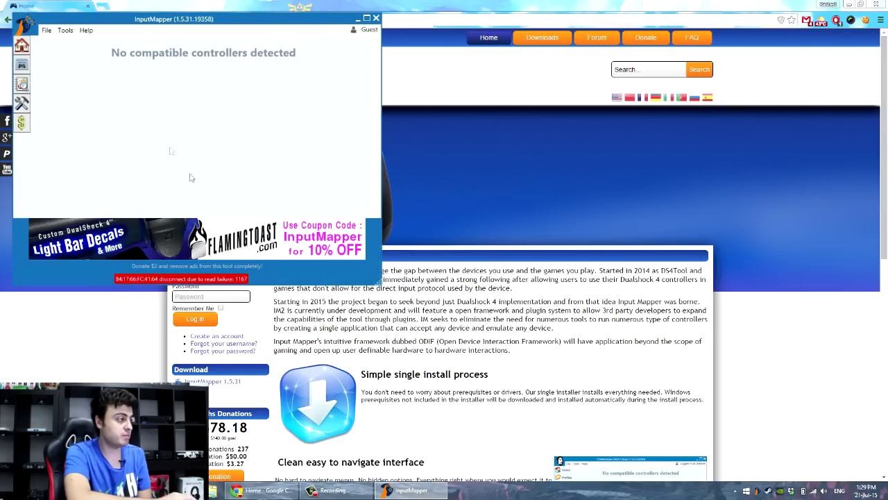
pyautogui.moveTo(208, 21); pyautogui.dragTo(367, 94)
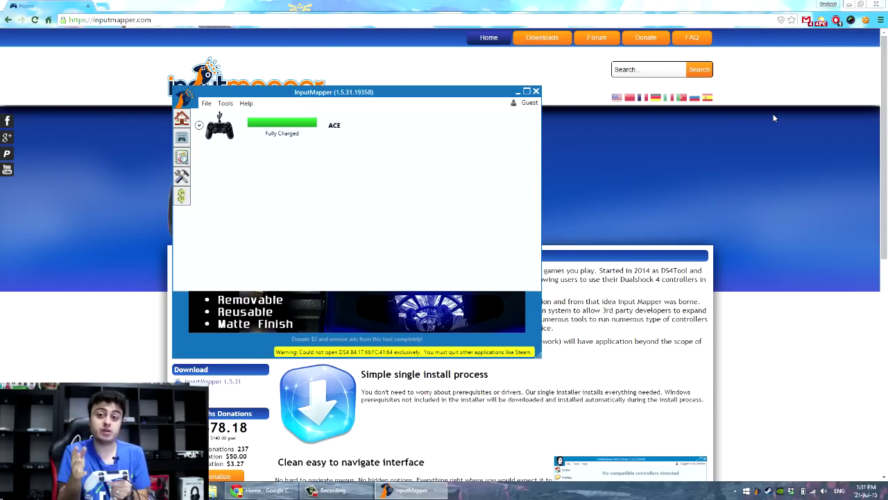
# Create a new profile named VGS, save it, and review its settings
pyautogui.click(188, 137)
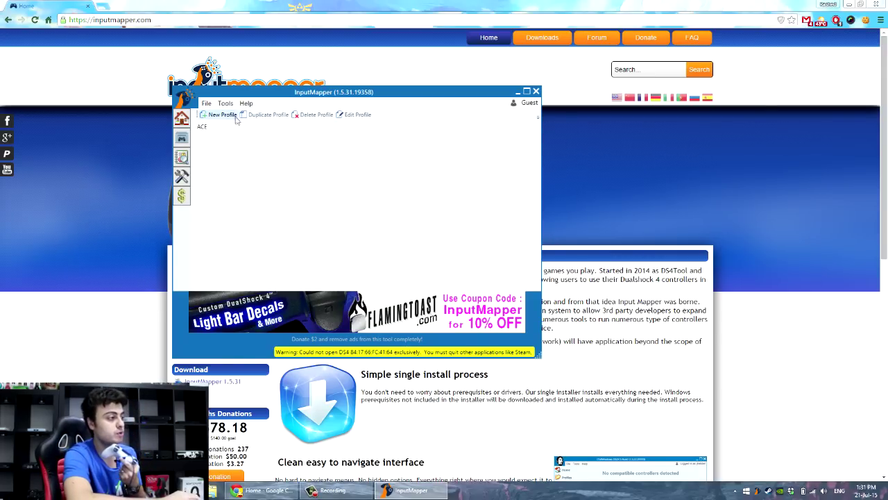
pyautogui.click(235, 116)
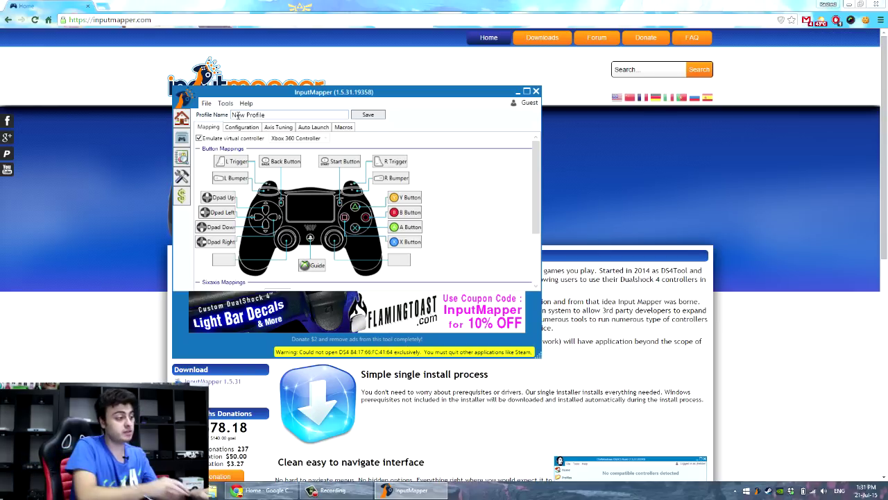
pyautogui.doubleClick(238, 115)
pyautogui.tripleClick(237, 115)
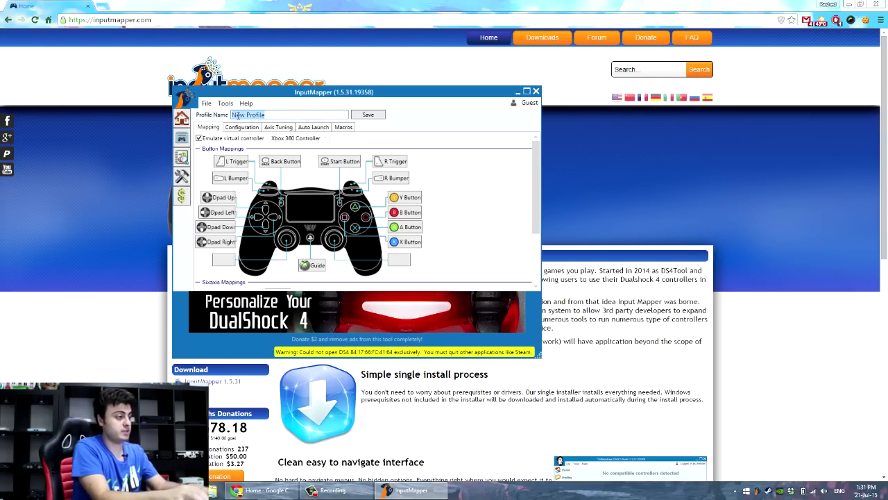
pyautogui.write('VGS')
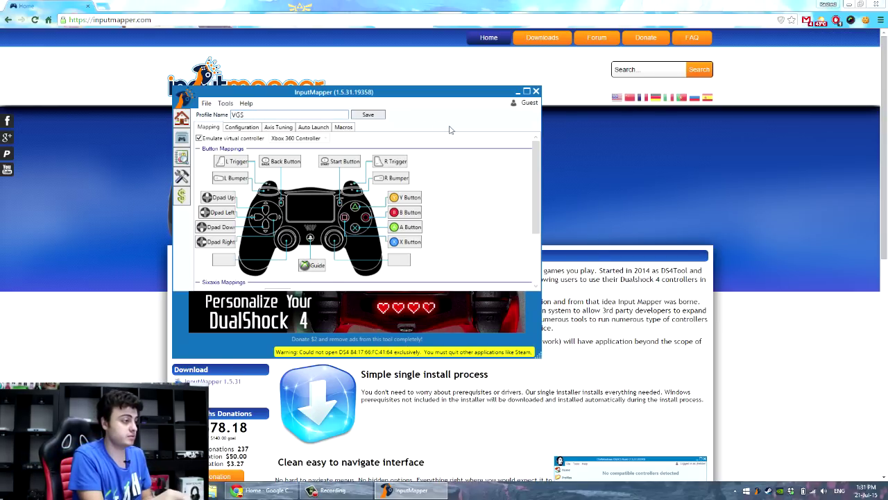
pyautogui.click(368, 115)
pyautogui.click(242, 128)
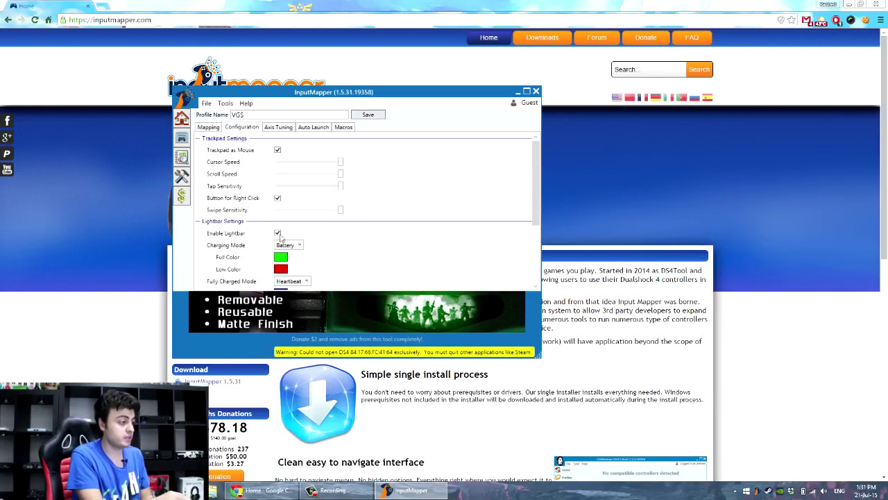
pyautogui.scroll(-3, 335, 258)
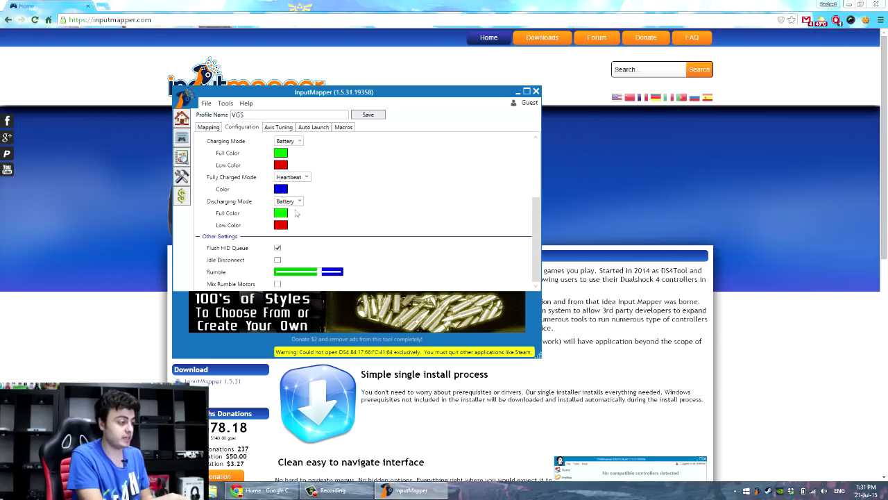
# Assign VGS as the controller's profile on Home, then open VGS for editing
pyautogui.click(181, 120)
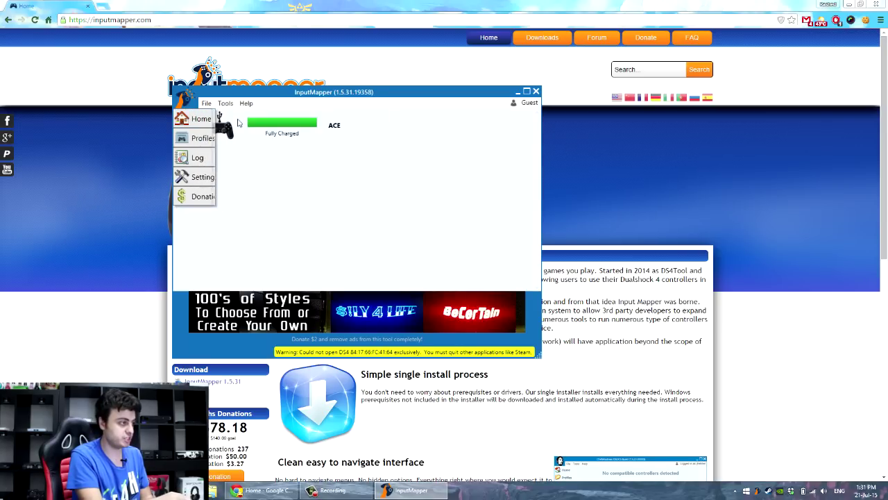
pyautogui.click(236, 123)
pyautogui.click(285, 149)
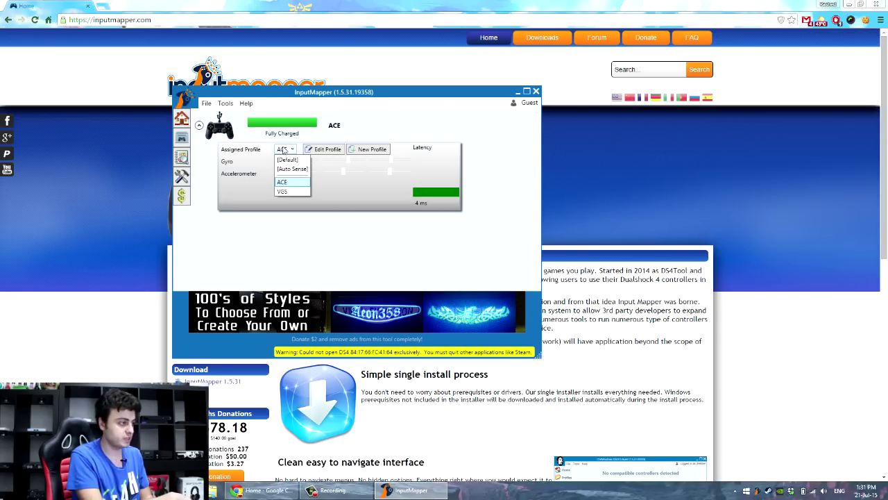
pyautogui.click(282, 193)
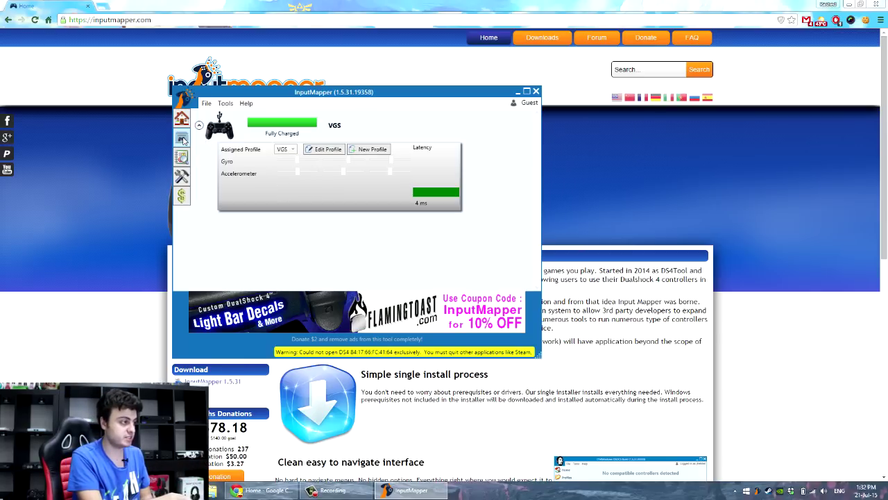
pyautogui.click(182, 138)
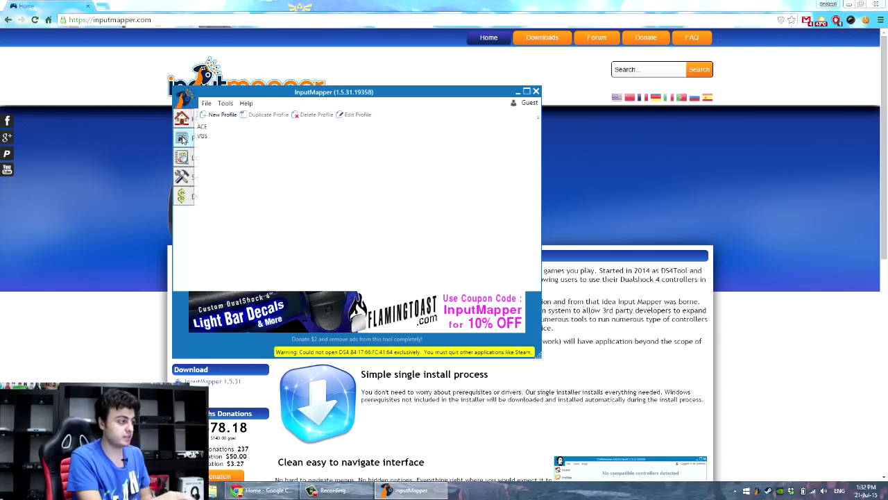
pyautogui.doubleClick(251, 134)
# In the VGS light bar settings, set the Fully Charged mode to Rainbow
pyautogui.click(254, 129)
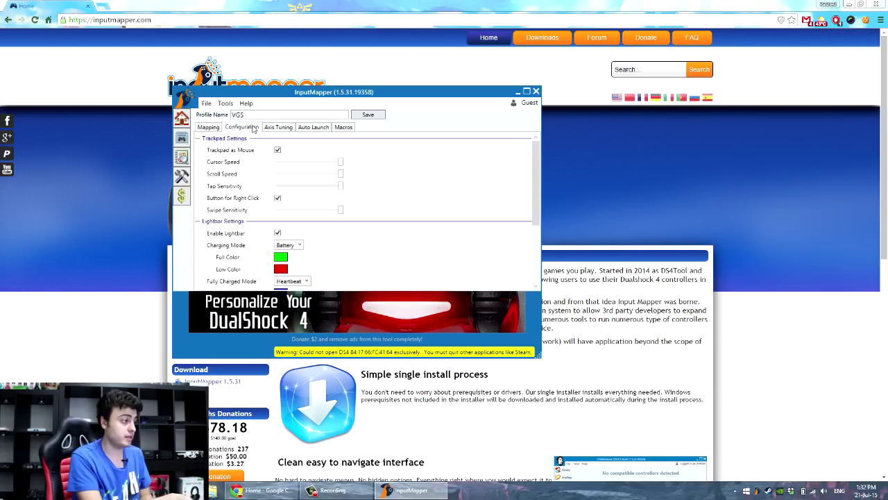
pyautogui.scroll(-5, 334, 250)
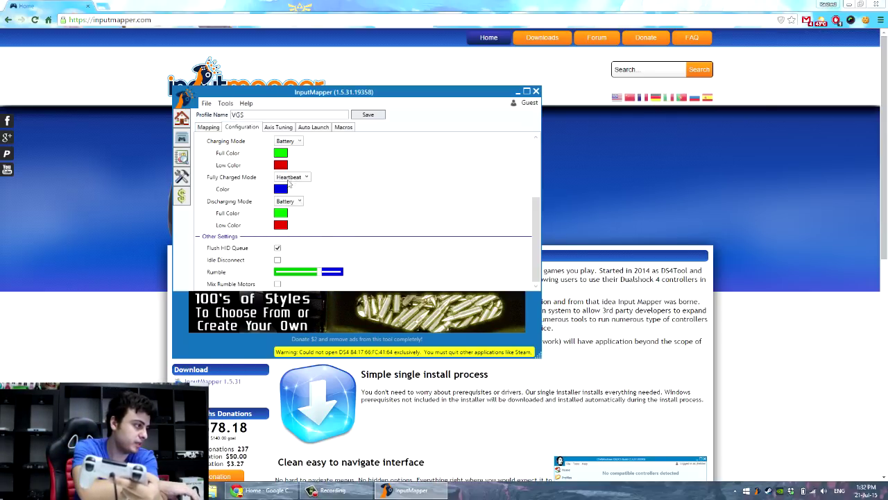
pyautogui.click(293, 179)
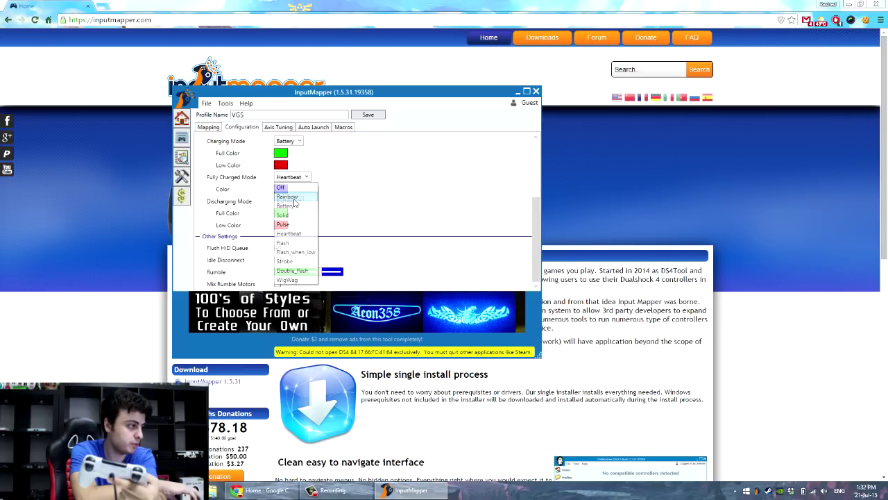
pyautogui.click(287, 197)
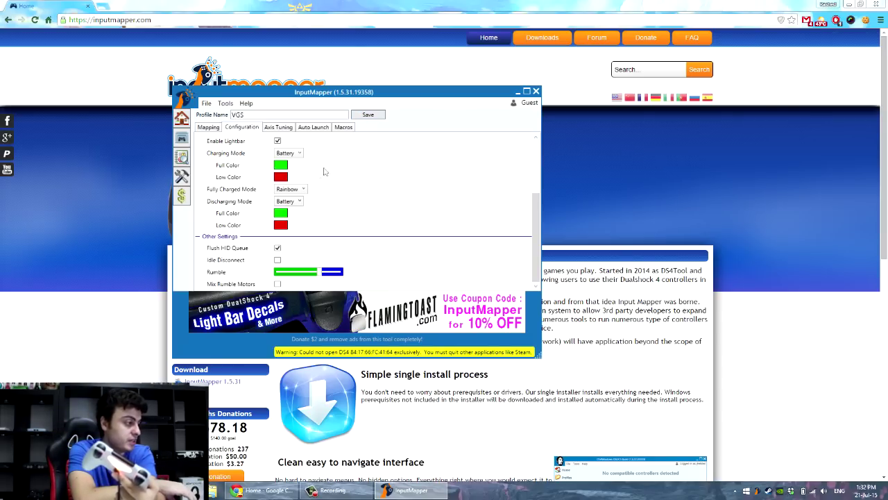
# Switch the Fully Charged mode to Strobe, then to Solid, and open its blue colour picker
pyautogui.click(296, 189)
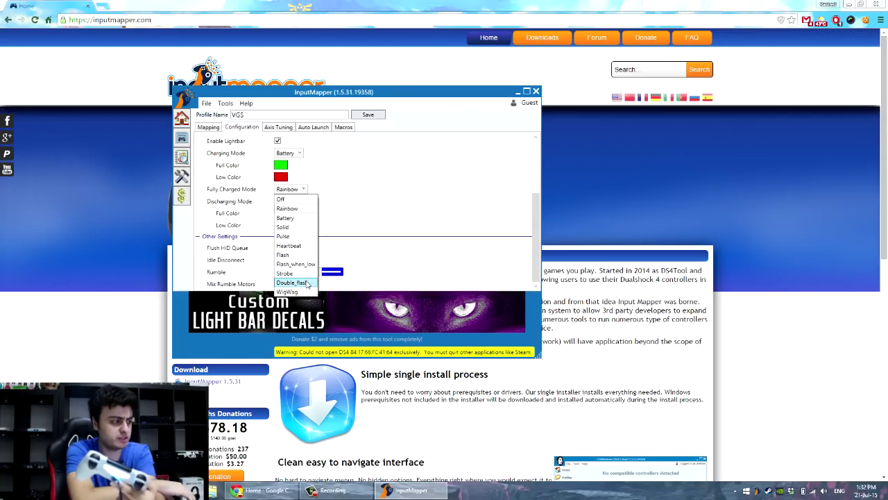
pyautogui.click(288, 276)
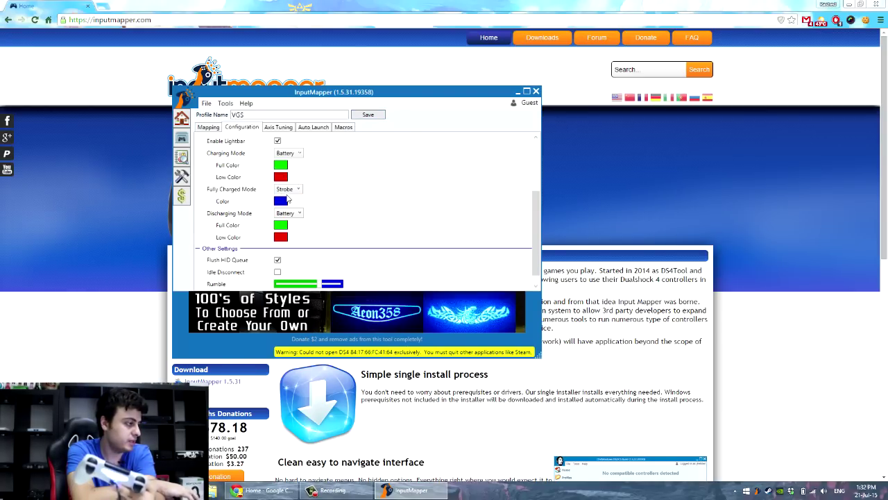
pyautogui.click(290, 191)
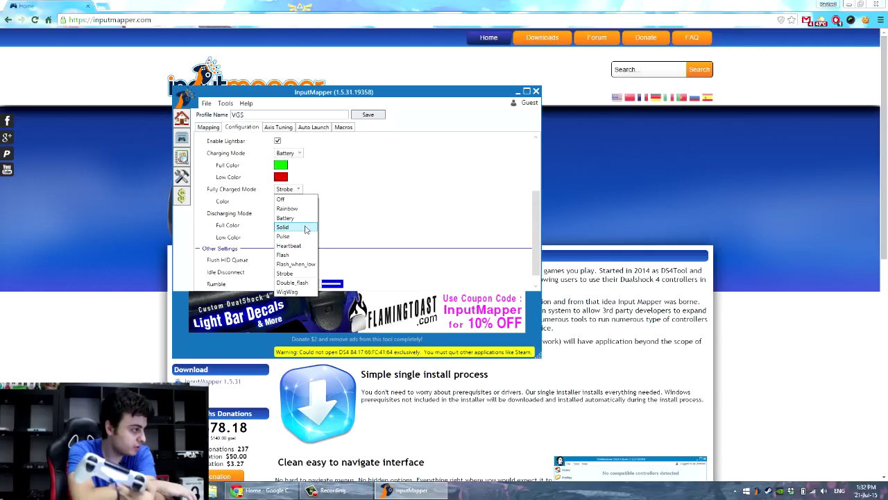
pyautogui.click(299, 227)
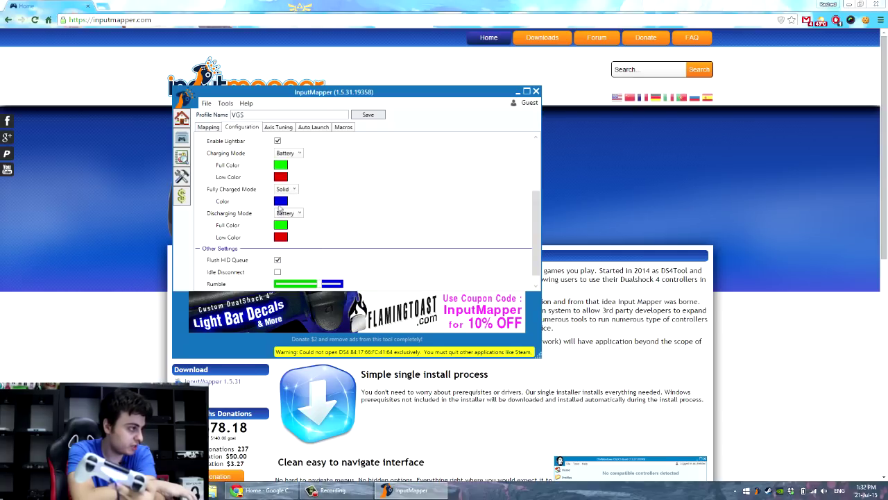
pyautogui.click(280, 203)
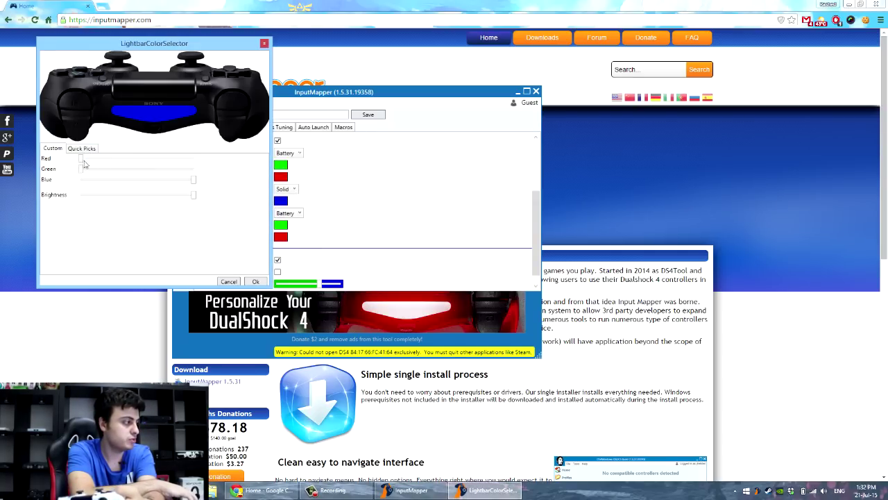
# Mix an orange light bar colour with red at full and blue lowered, and confirm it
pyautogui.moveTo(81, 164); pyautogui.dragTo(214, 161)
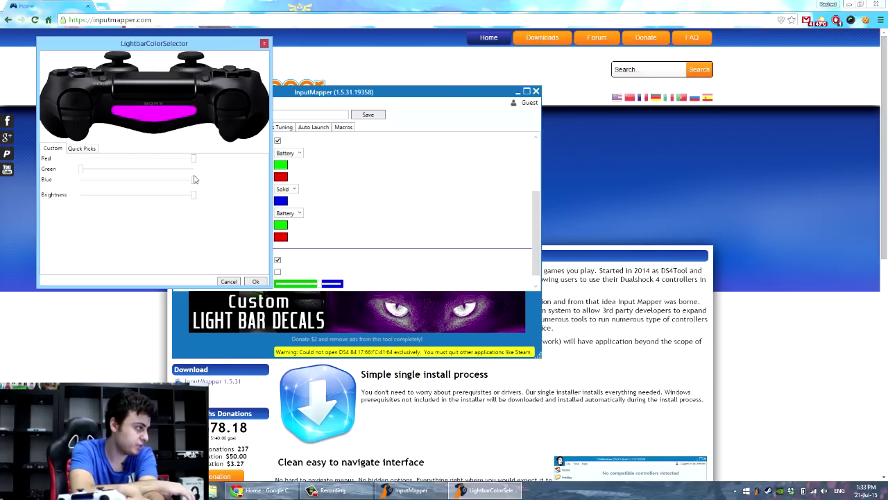
pyautogui.moveTo(195, 179); pyautogui.dragTo(161, 168)
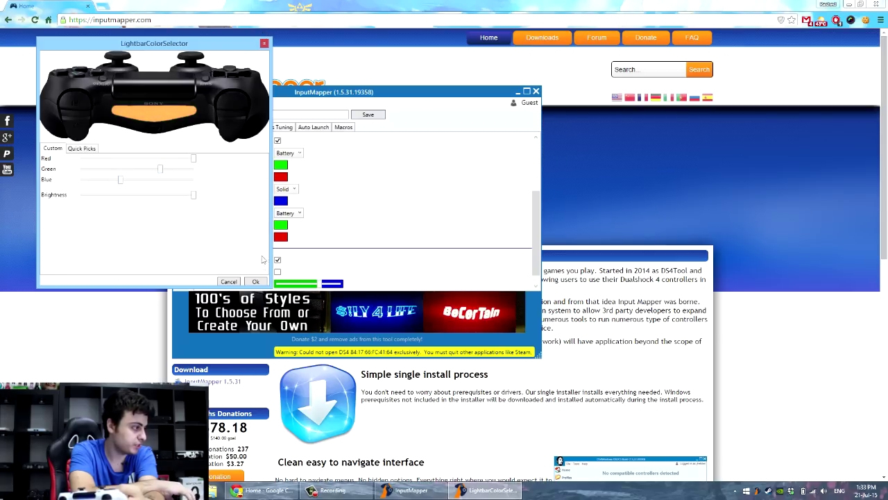
pyautogui.click(255, 281)
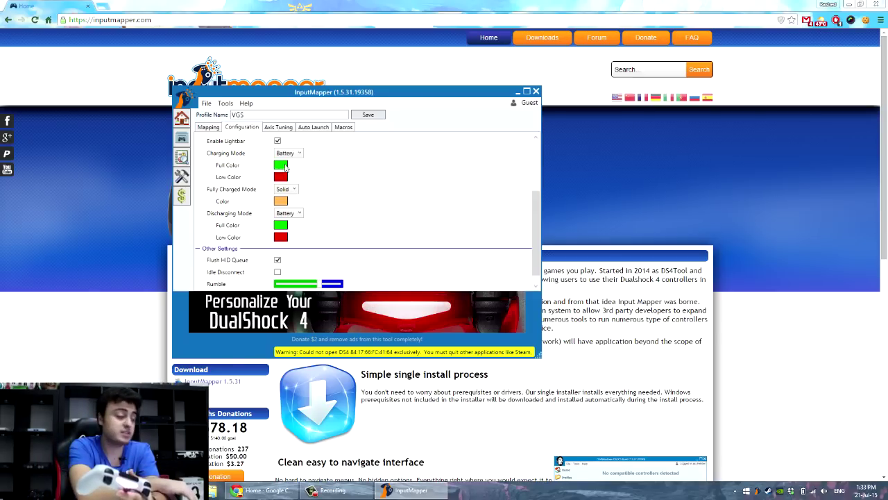
# Check on Home that the controller's details list VGS as its profile, then show the hidden tray icons
pyautogui.click(184, 118)
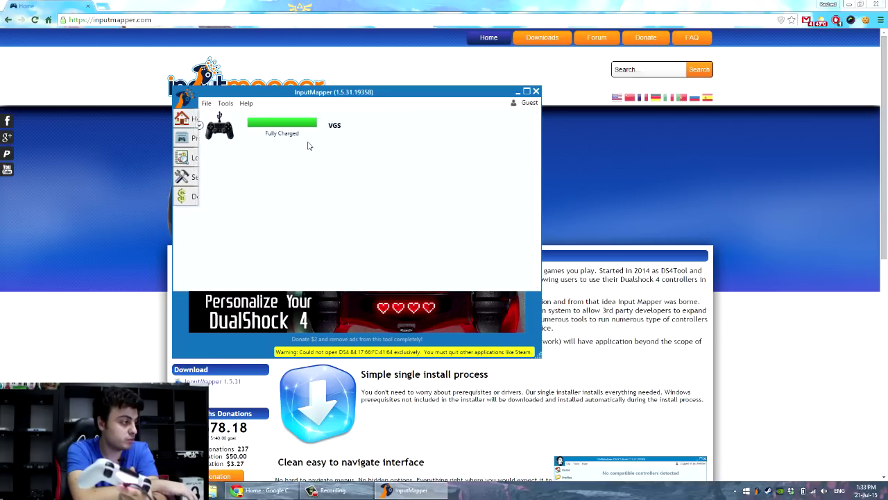
pyautogui.click(278, 126)
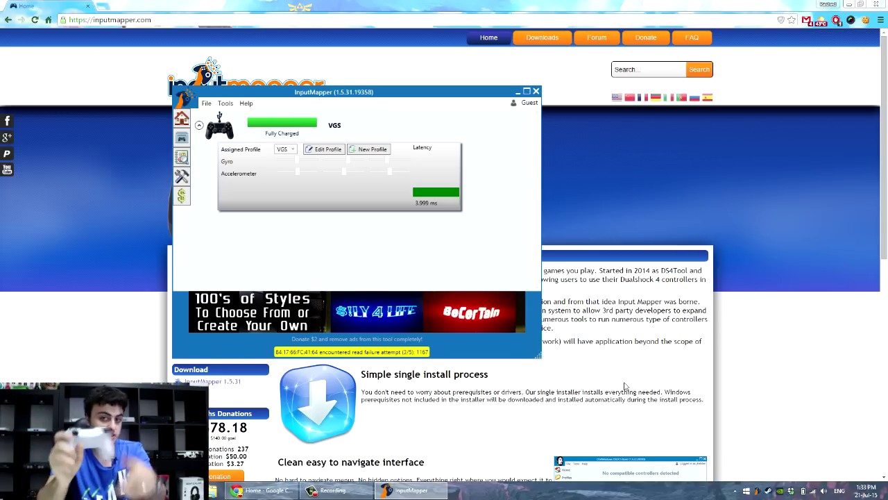
pyautogui.click(735, 490)
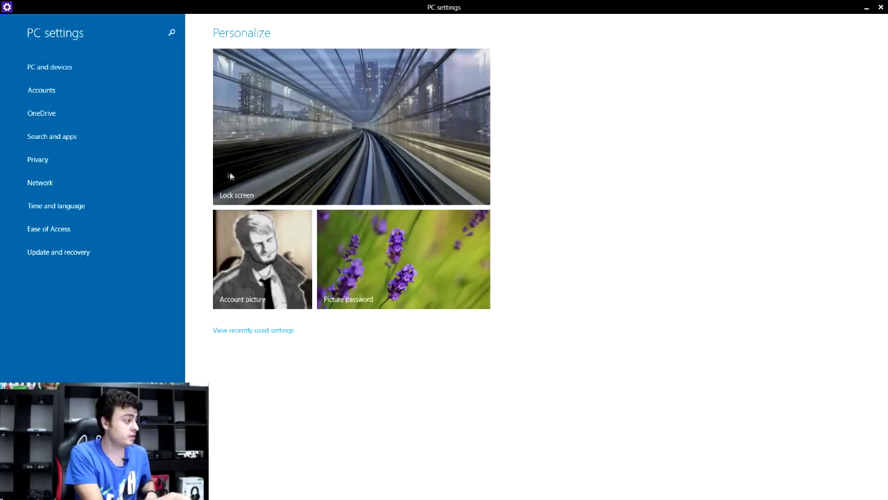
# Remove the paired Wireless Controller from PC and devices > Bluetooth
pyautogui.click(63, 68)
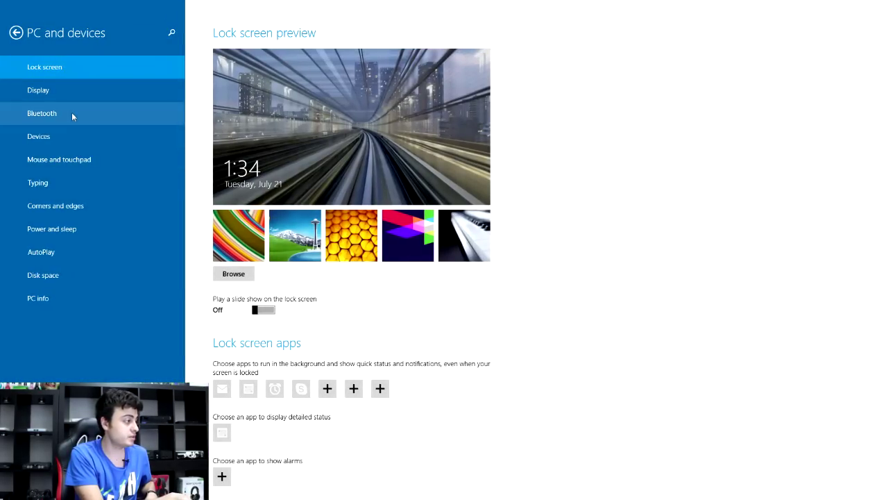
pyautogui.click(71, 113)
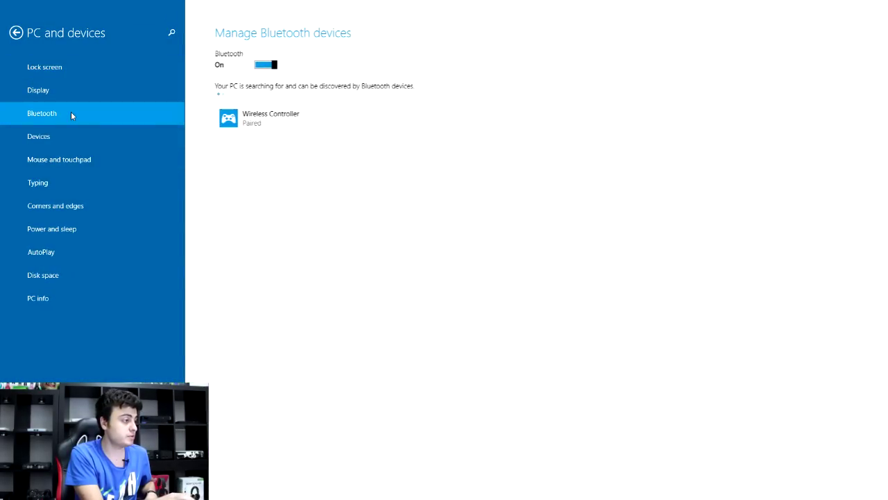
pyautogui.click(251, 117)
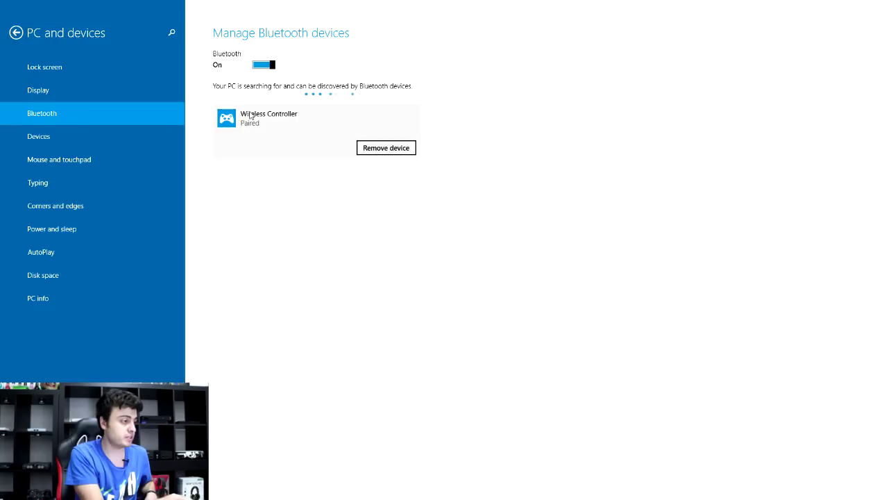
pyautogui.click(382, 154)
pyautogui.click(425, 123)
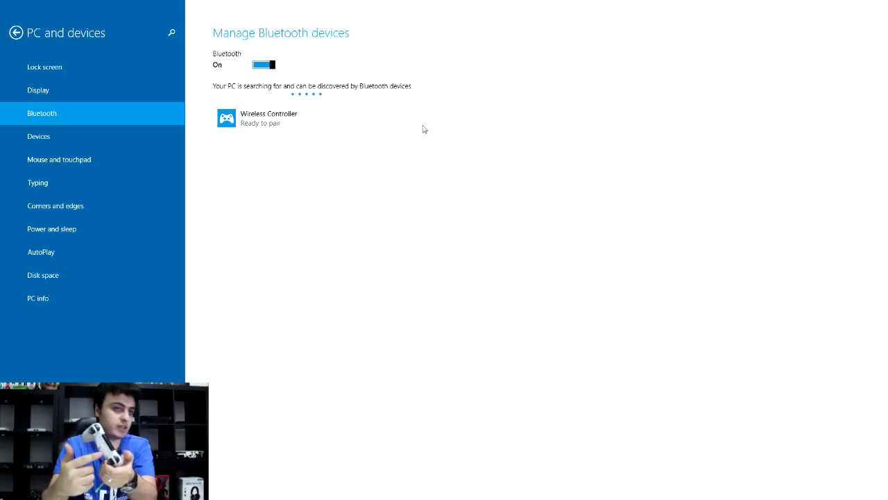
# Start pairing the Wireless Controller over Bluetooth
pyautogui.click(338, 120)
pyautogui.click(381, 148)
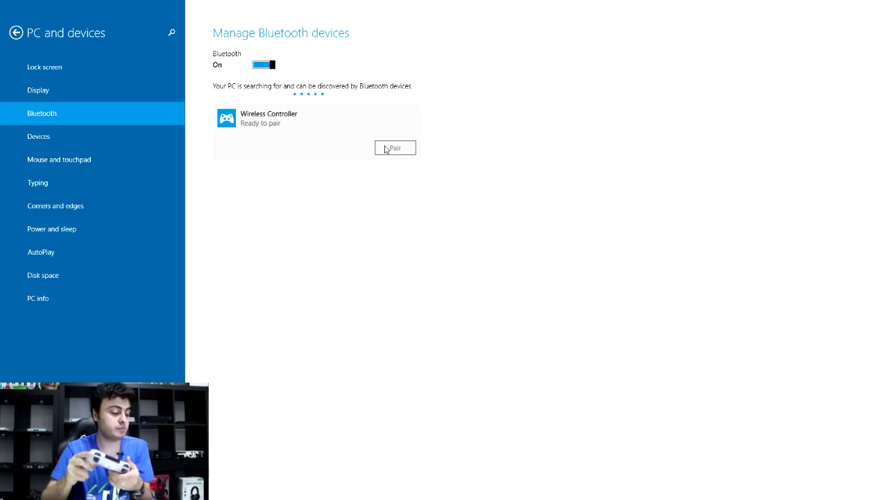